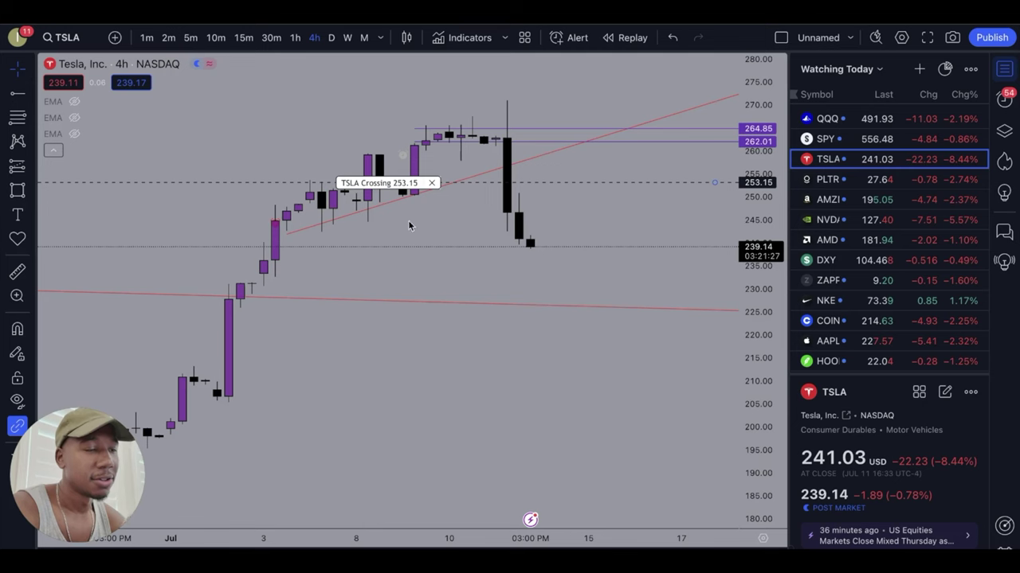
Place a horizontal support ray at 231.40 starting from the early-July breakout candle.
scroll(595, 261, "down", 3)
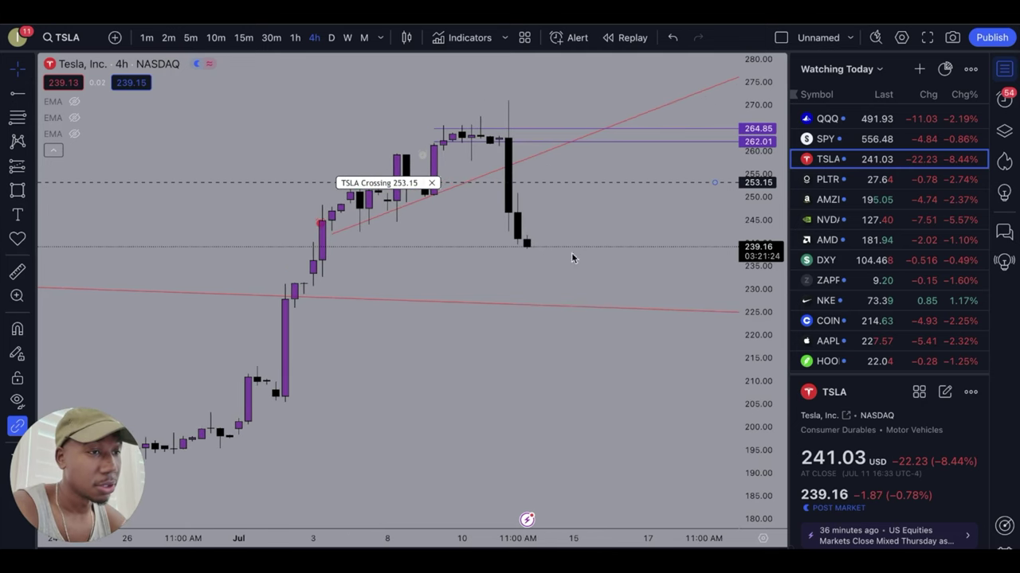
left_click_drag(398, 314, 406, 437)
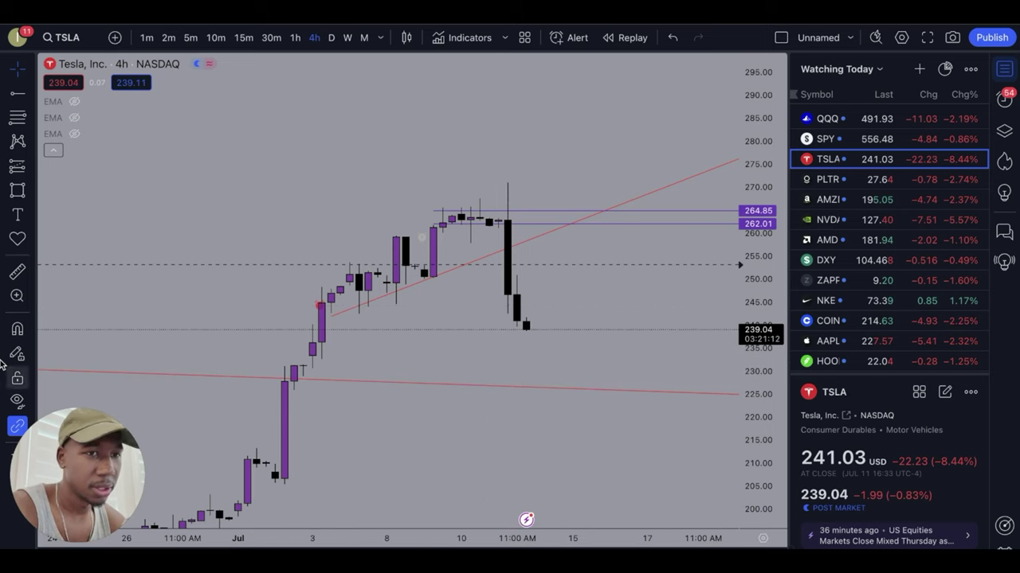
left_click(19, 95)
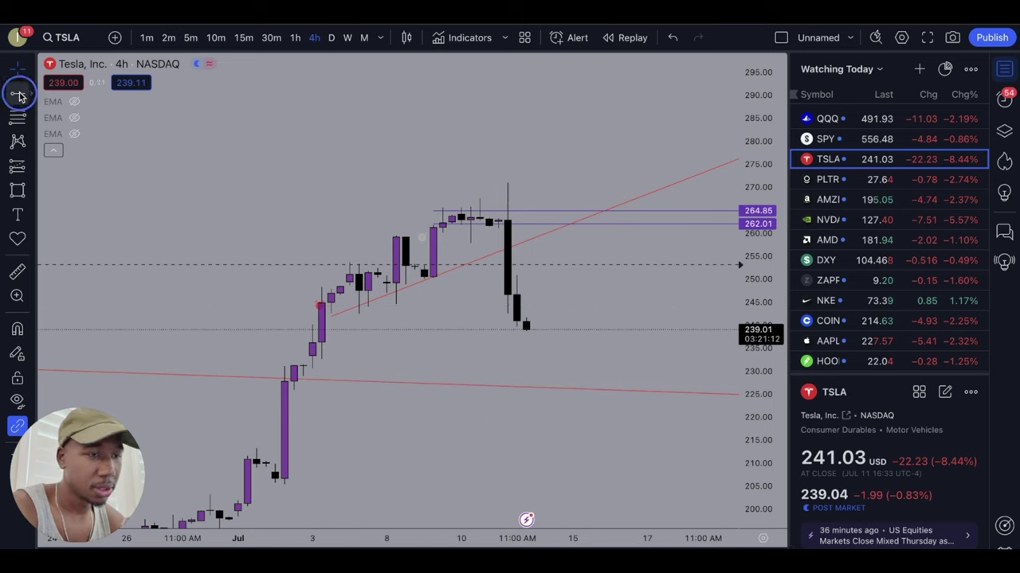
left_click(275, 366)
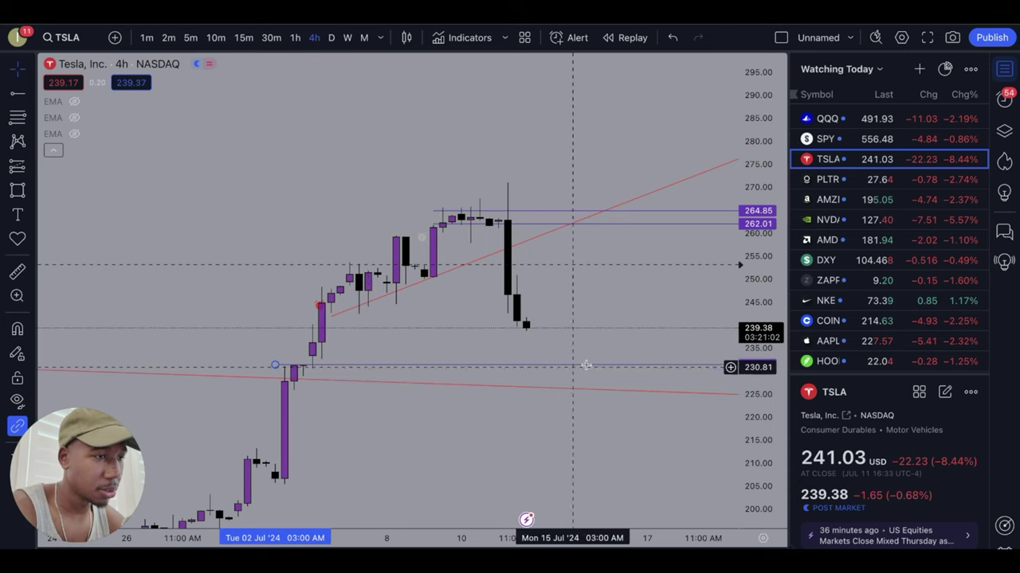
left_click(363, 444)
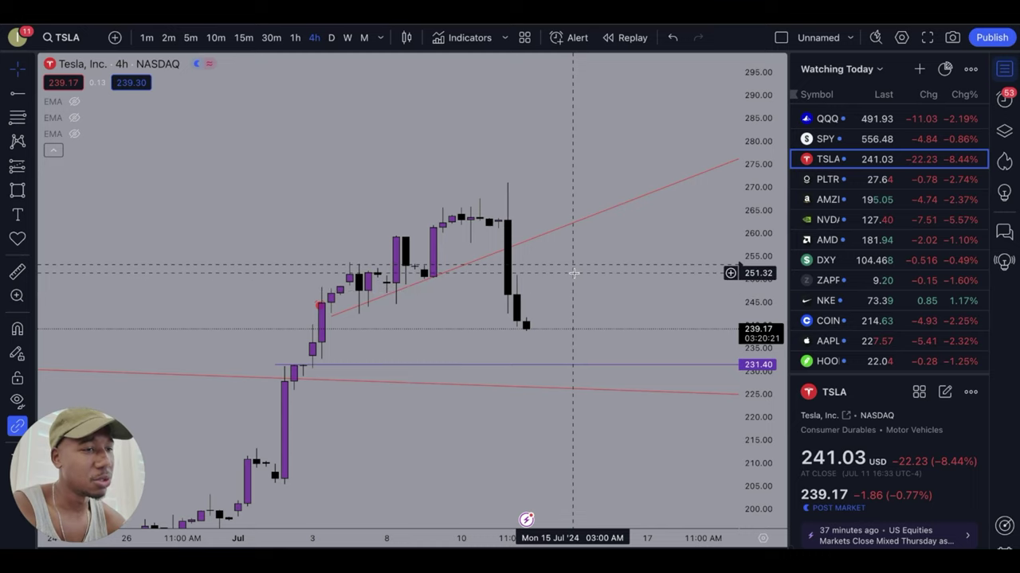
scroll(574, 273, "down", 2)
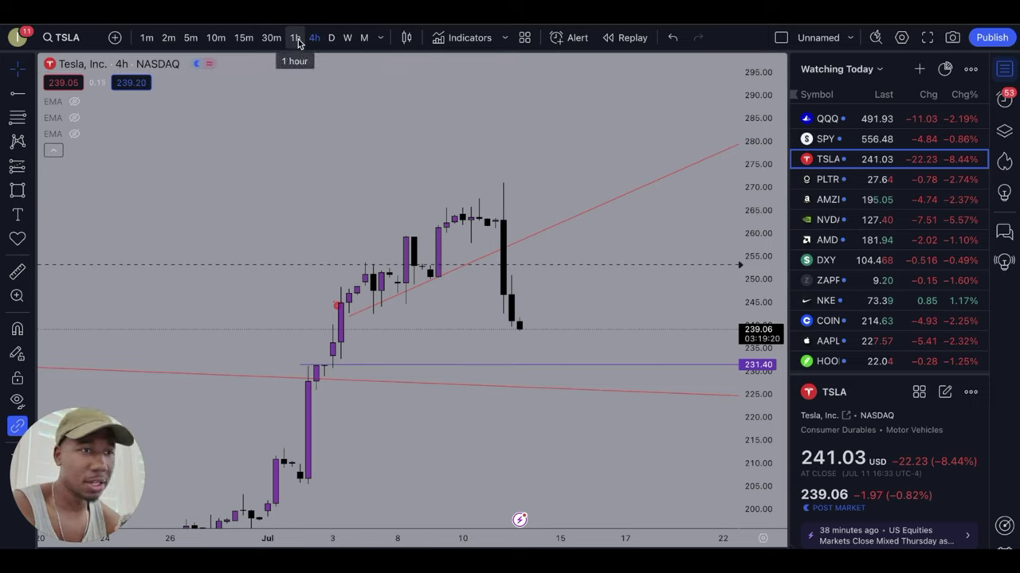
Save a crossing alert on the rising red trend line.
right_click(518, 245)
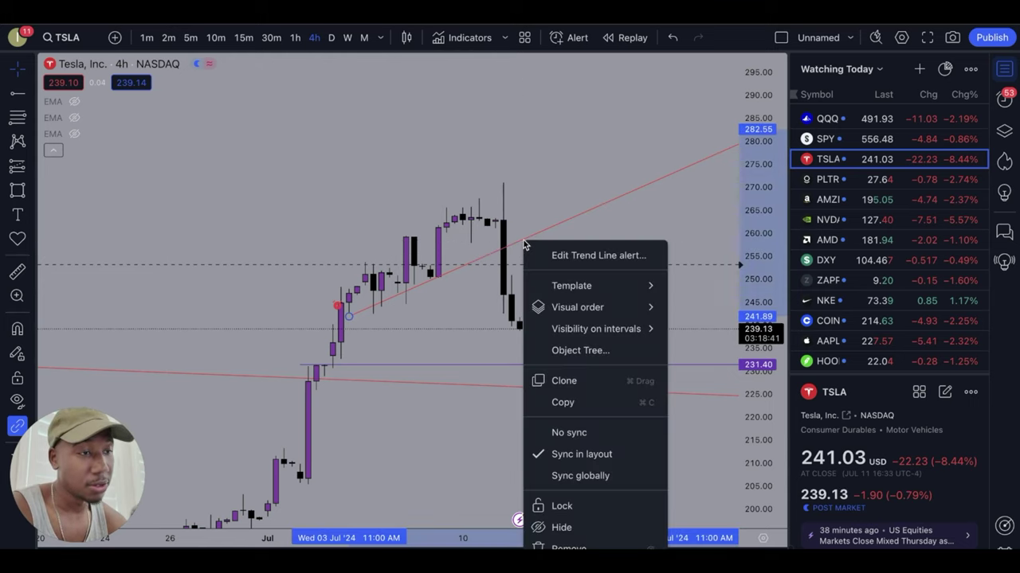
left_click(586, 255)
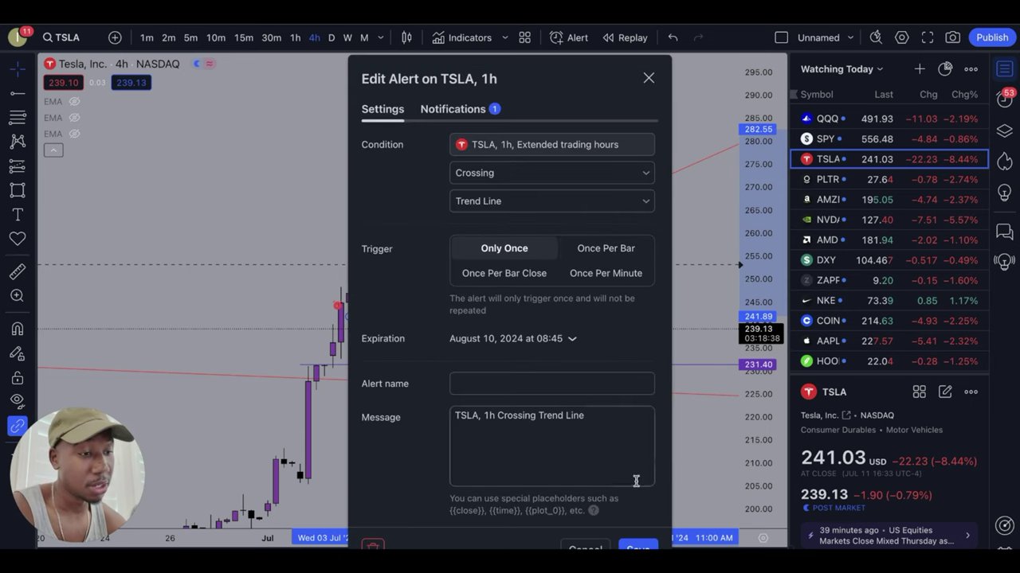
left_click(629, 548)
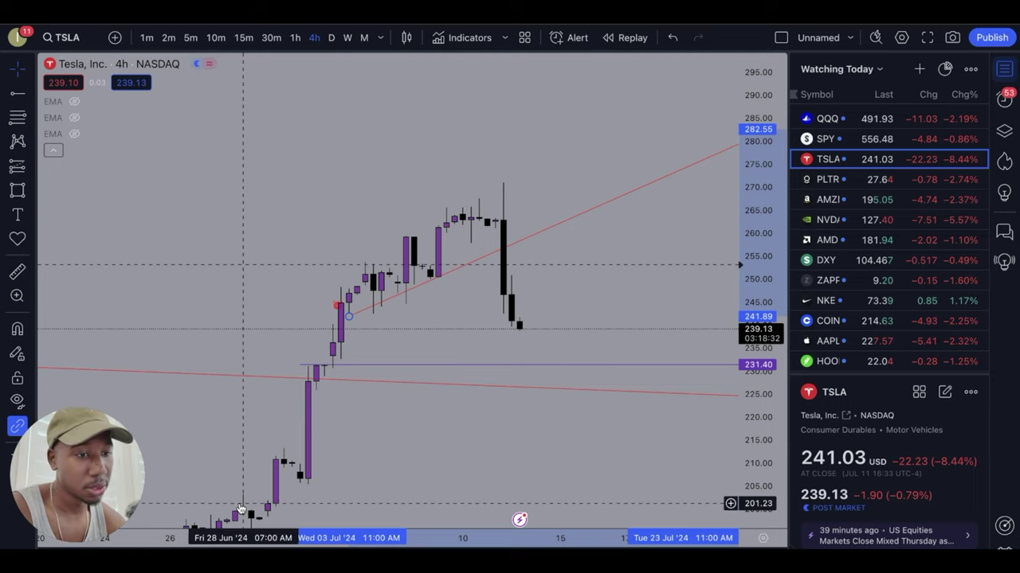
Draw a short position at the trend-line break: entry 256.44, stop 261.86, target 231.69.
mouse_move(411, 484)
left_click(358, 481)
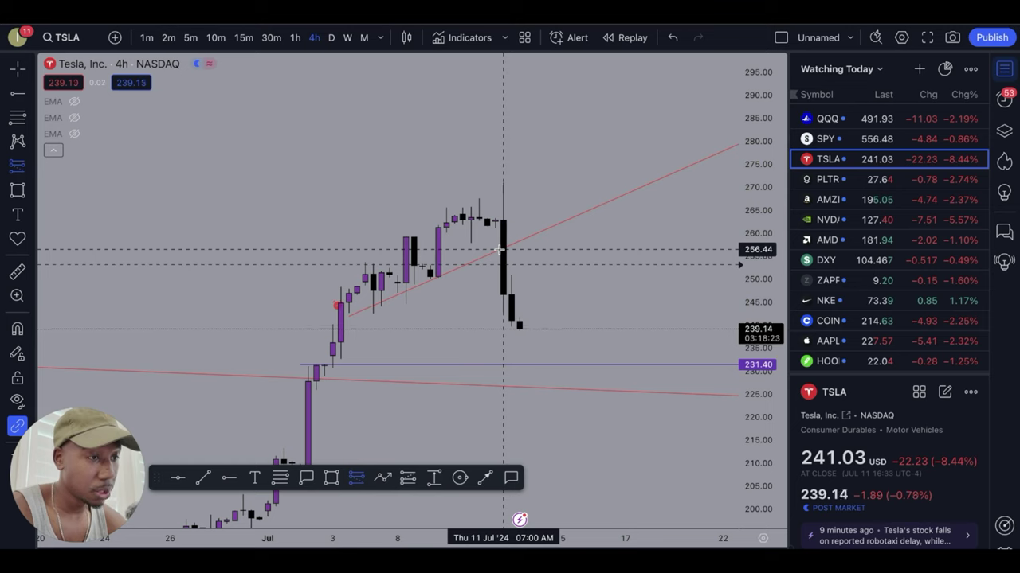
left_click(502, 249)
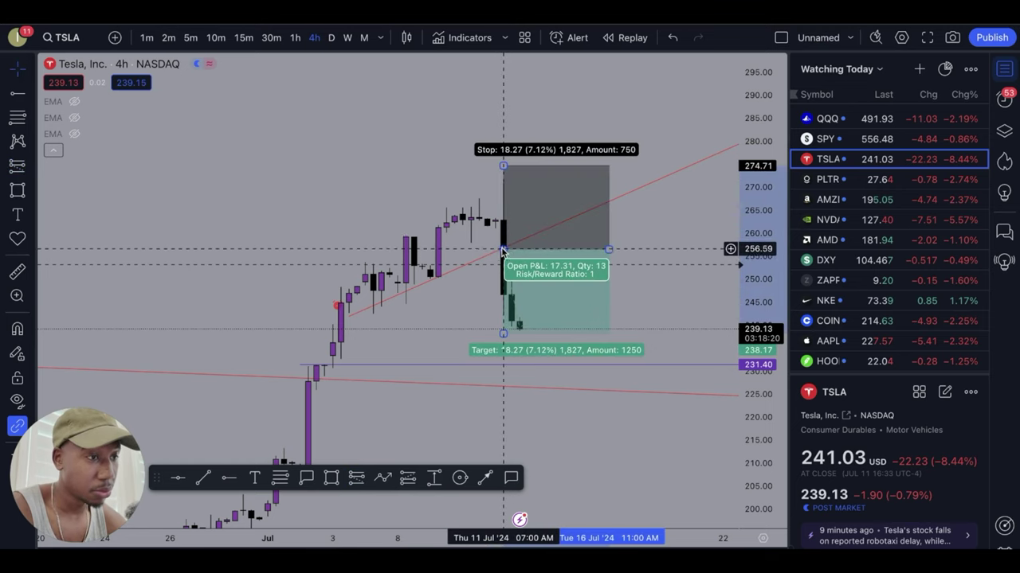
left_click_drag(503, 166, 502, 225)
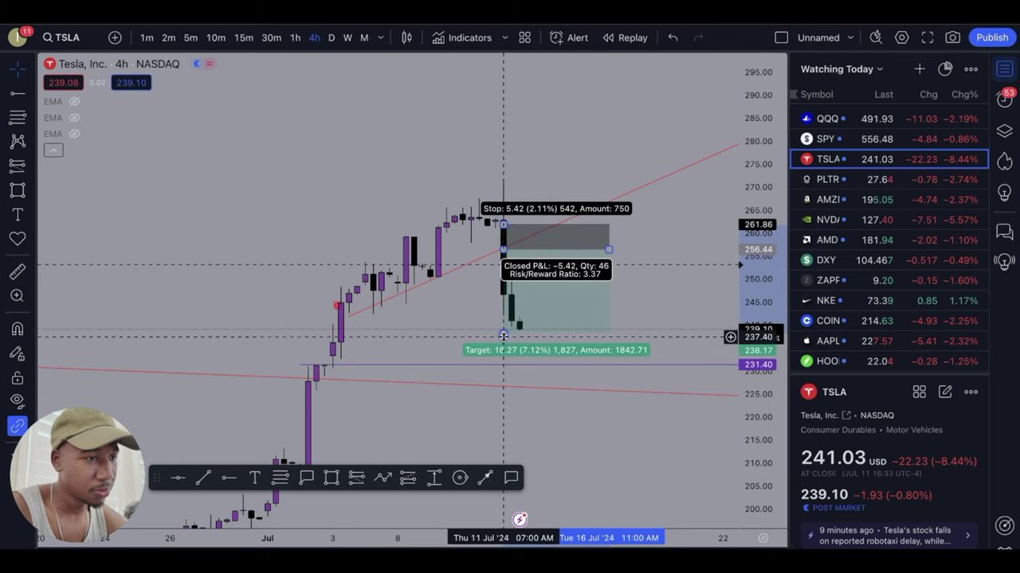
left_click_drag(503, 335, 450, 350)
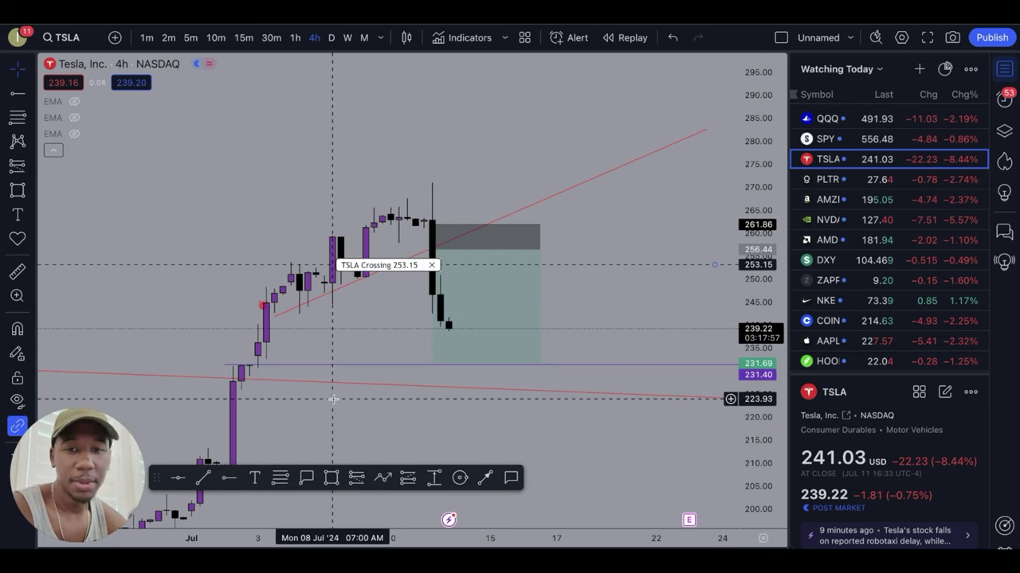
left_click(377, 335)
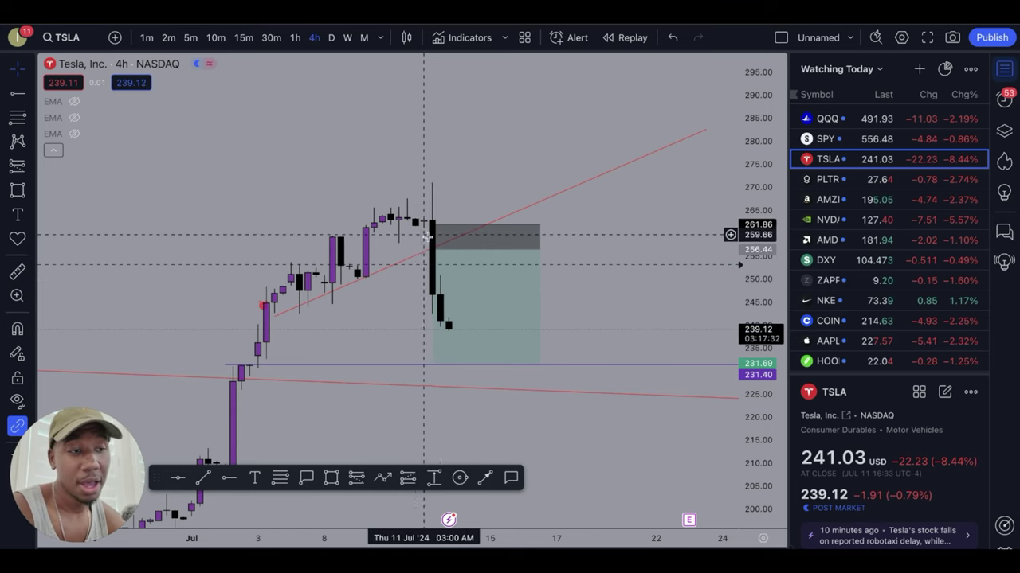
mouse_move(433, 269)
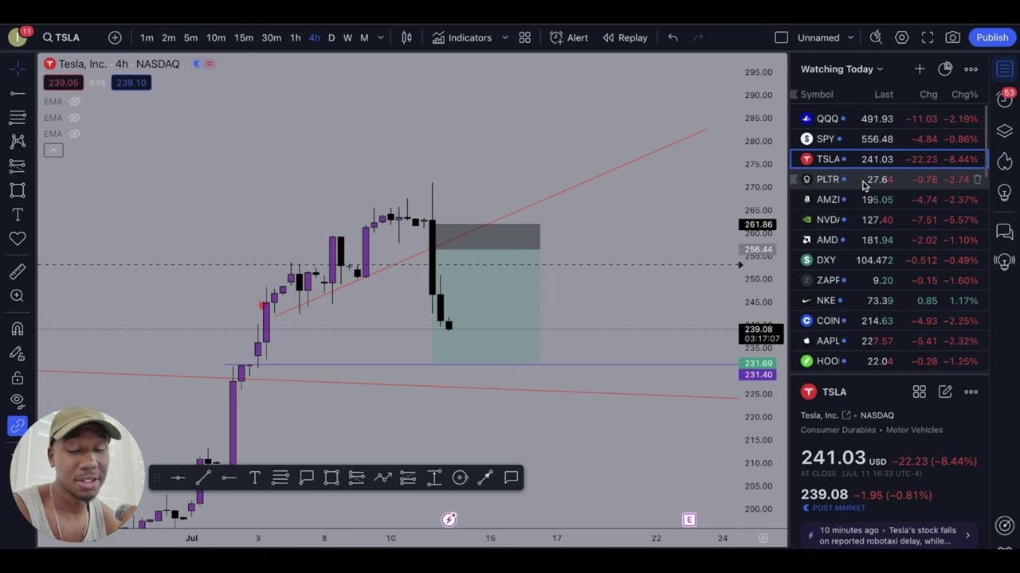
scroll(860, 241, "down", 1)
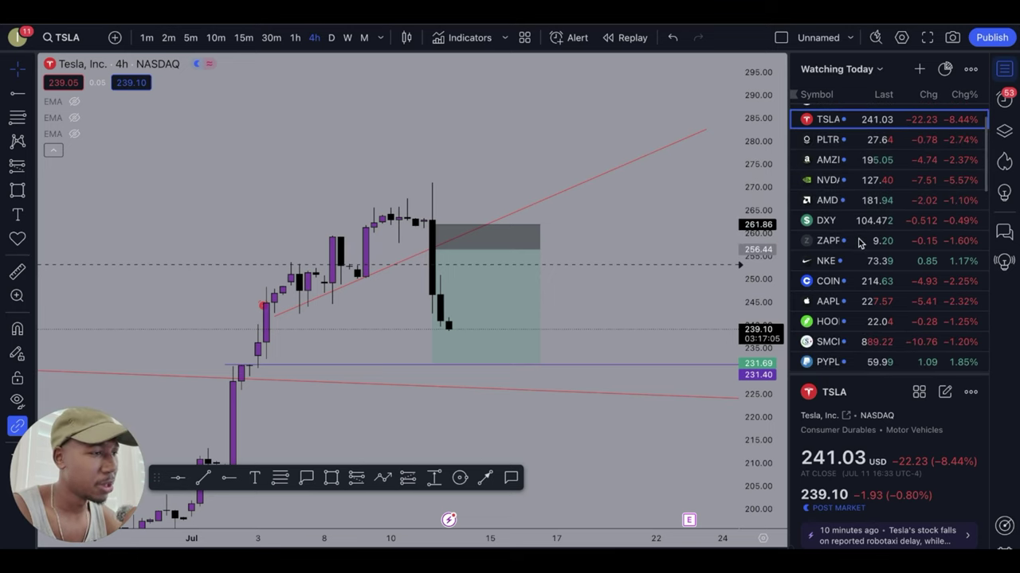
left_click(853, 242)
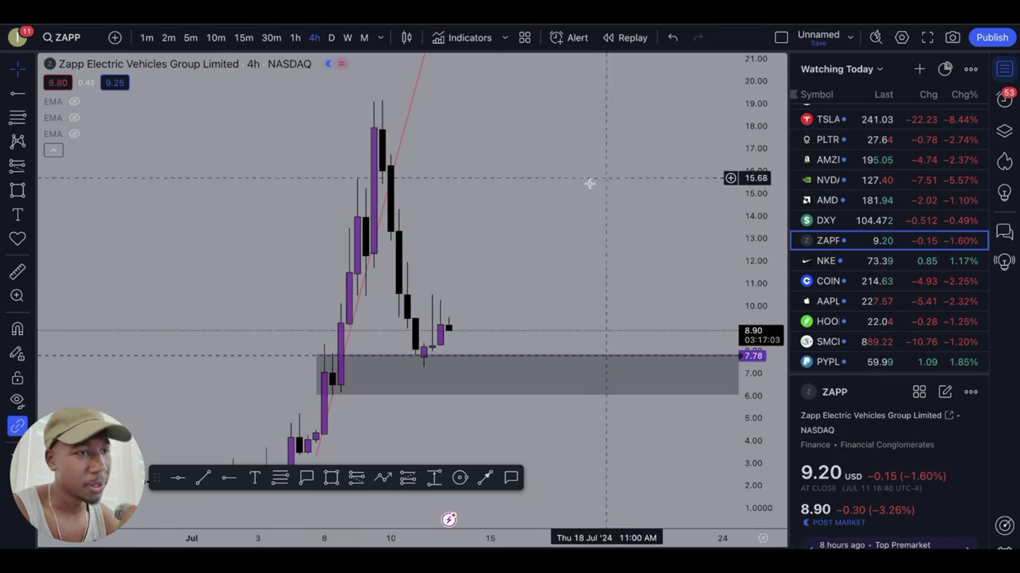
scroll(485, 215, "right", 3)
scroll(364, 151, "up", 3)
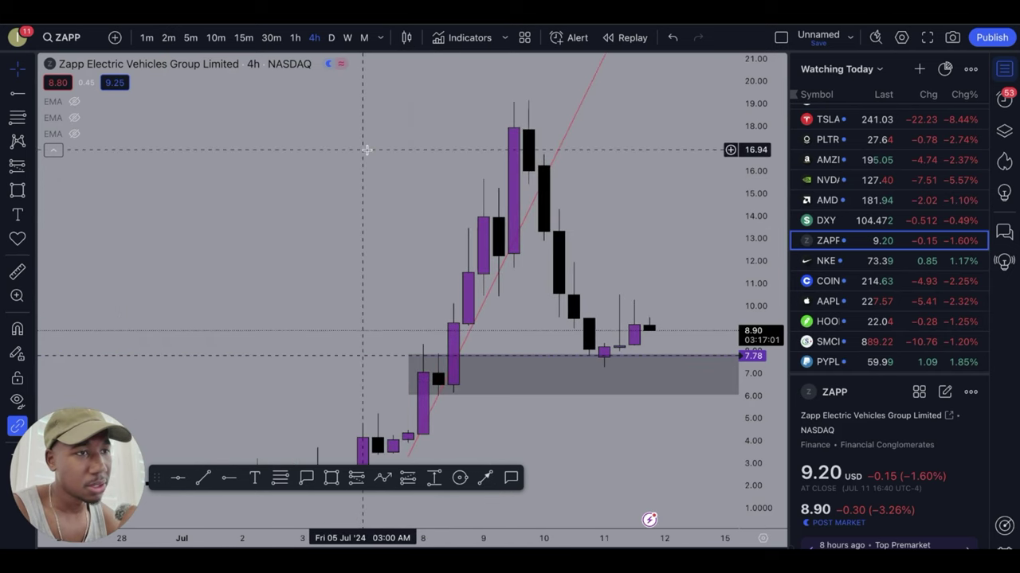
left_click(297, 36)
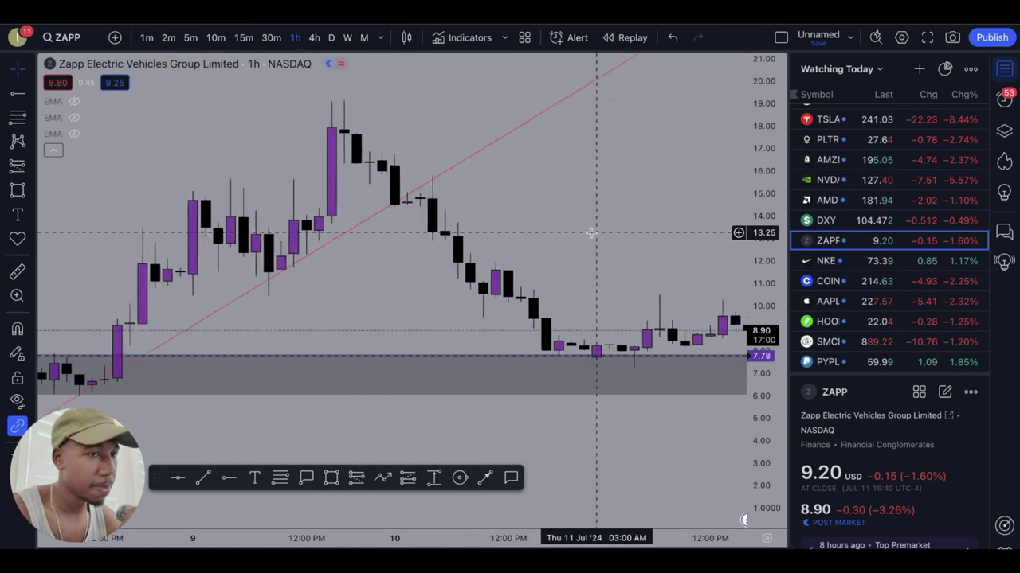
scroll(591, 233, "left", 2)
left_click_drag(762, 168, 762, 184)
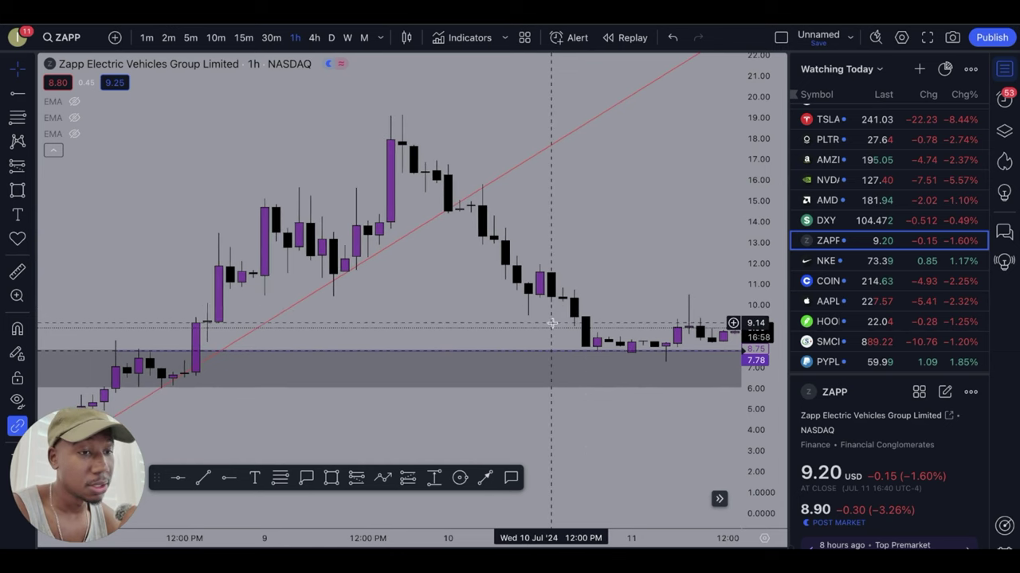
scroll(552, 323, "left", 2)
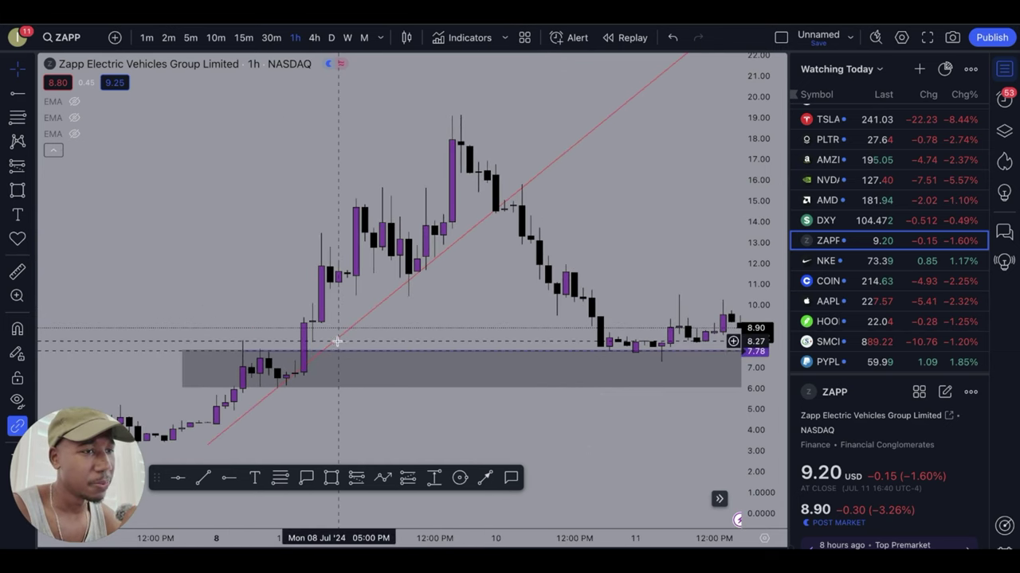
scroll(338, 341, "down", 2)
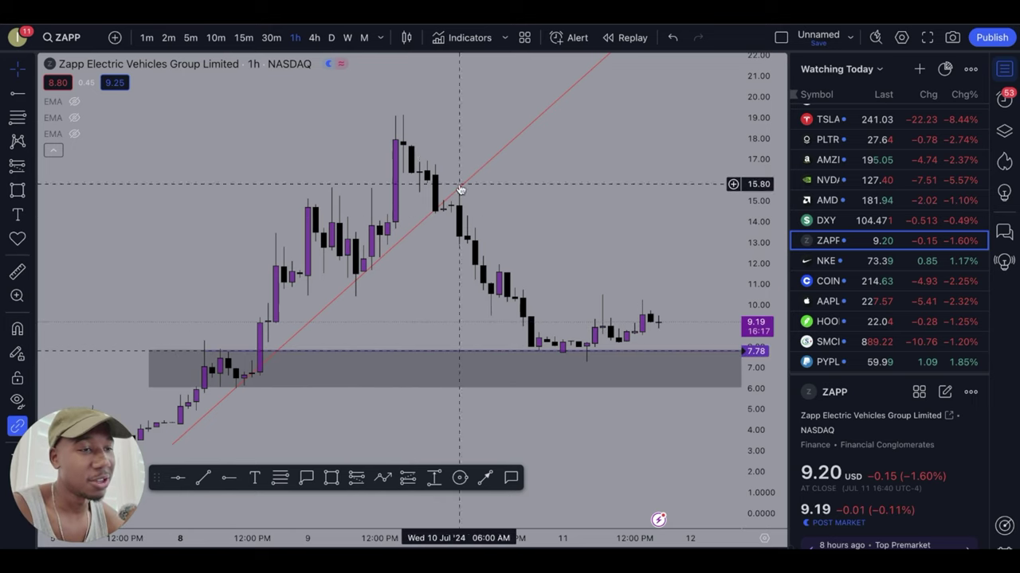
Draw a ZAPP short position entering at 14.93, with stop 16.29 and target 7.78 at support.
left_click(17, 169)
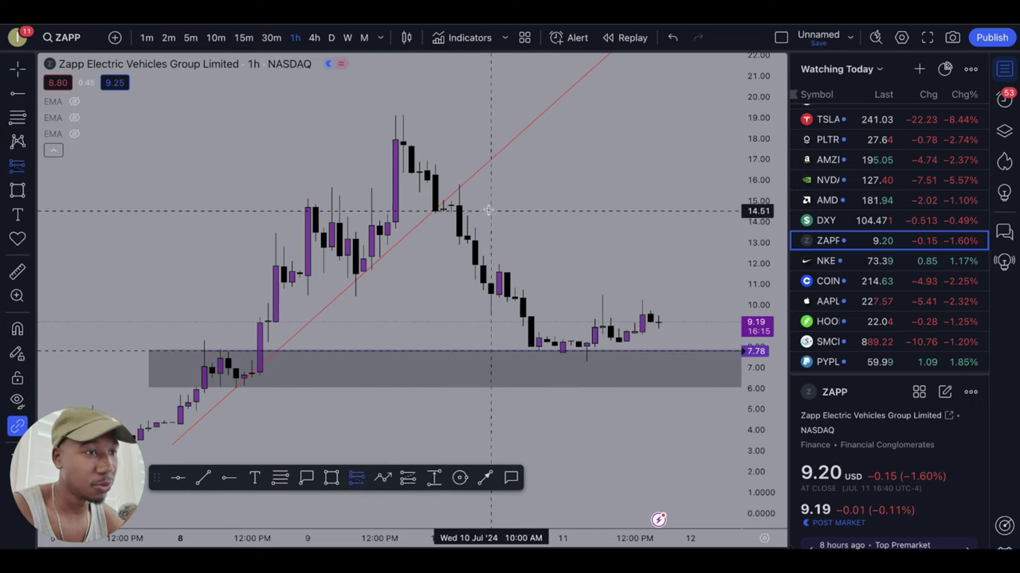
left_click(443, 203)
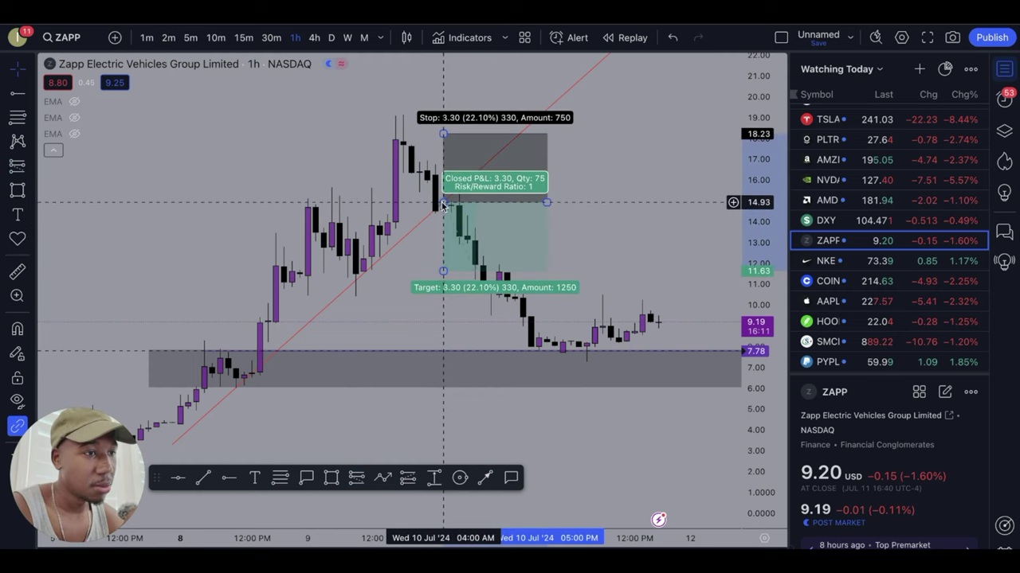
left_click_drag(442, 271, 446, 350)
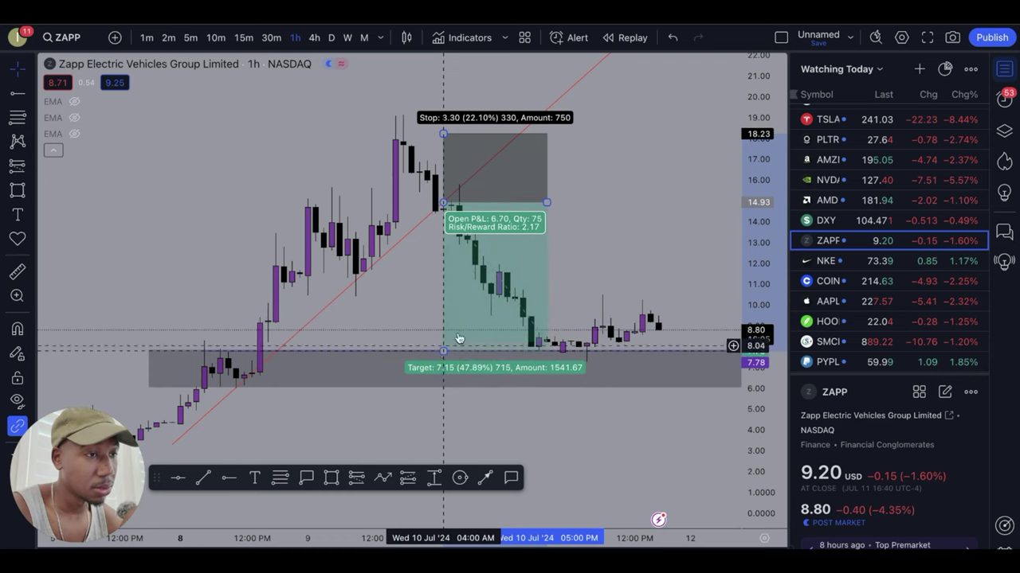
left_click_drag(442, 134, 442, 187)
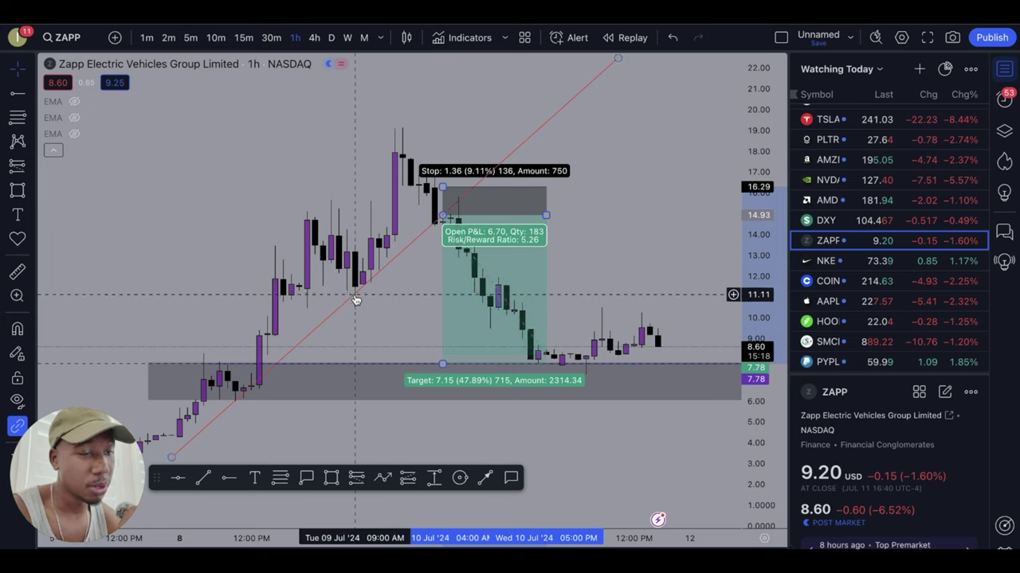
Draw a second short at 11.21 with stop 12.24 and target 7.91, then review the first position.
left_click(17, 165)
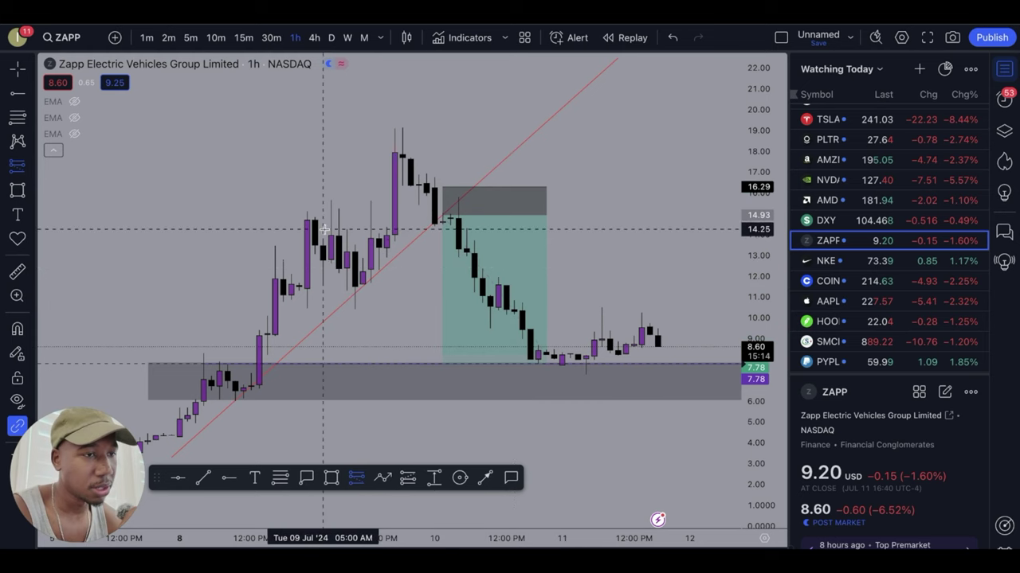
left_click(355, 293)
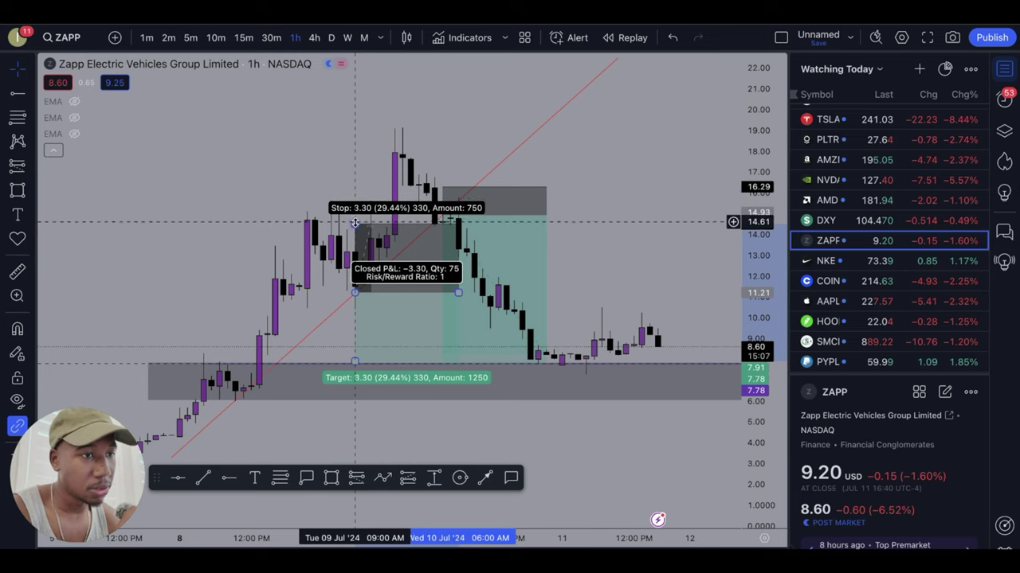
left_click_drag(355, 223, 355, 266)
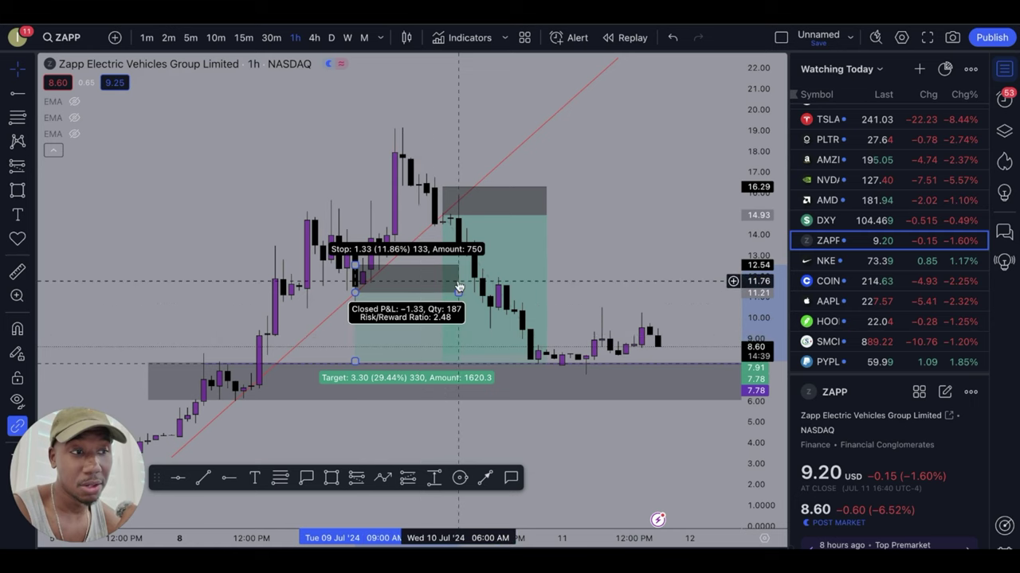
left_click(443, 215)
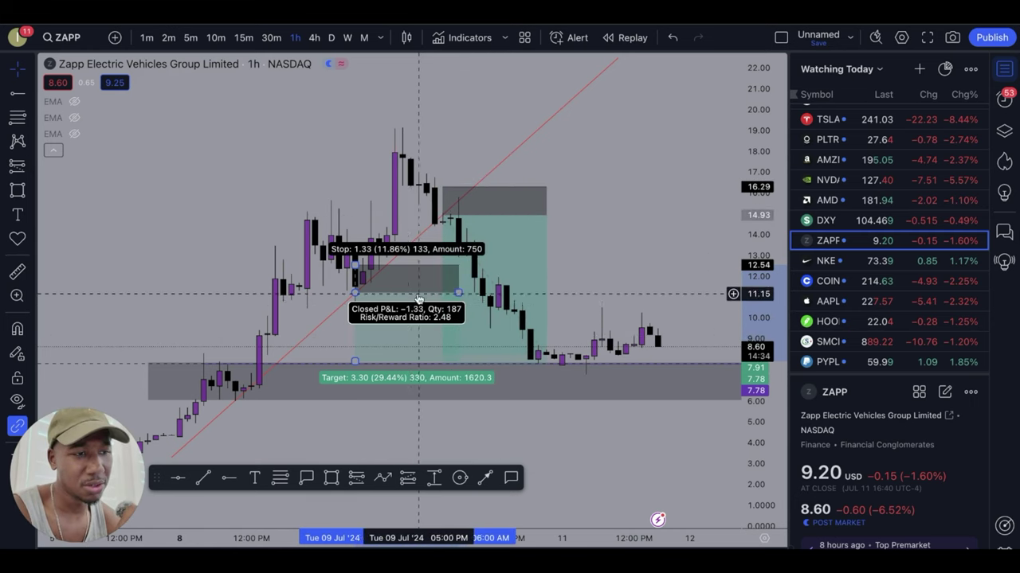
left_click_drag(354, 262, 355, 271)
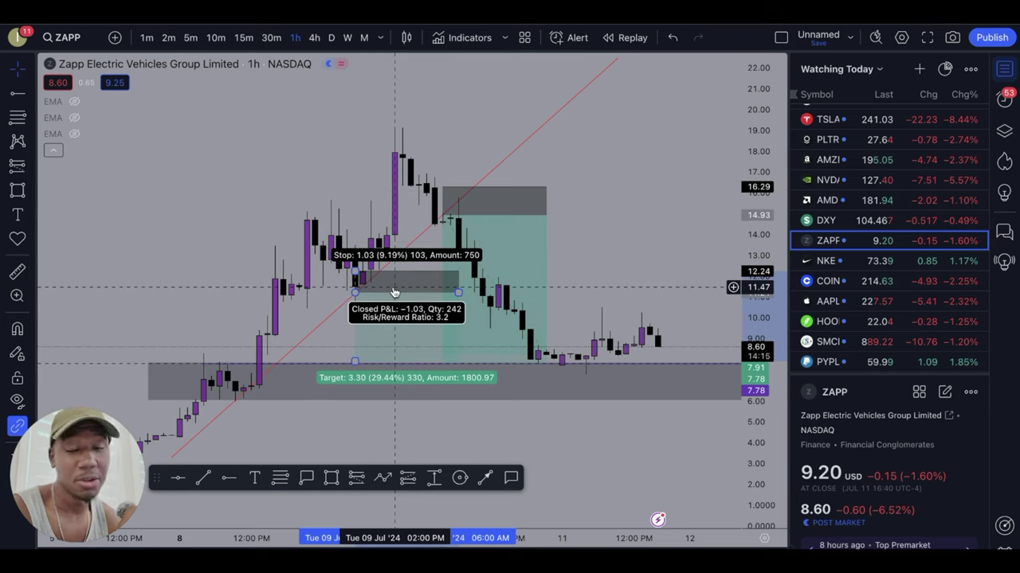
left_click(473, 232)
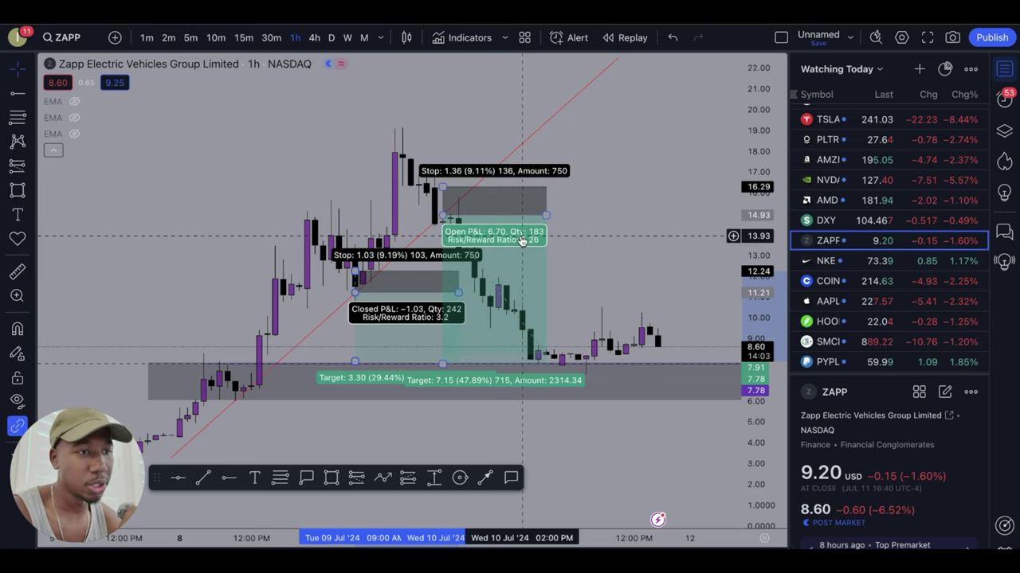
left_click(412, 231)
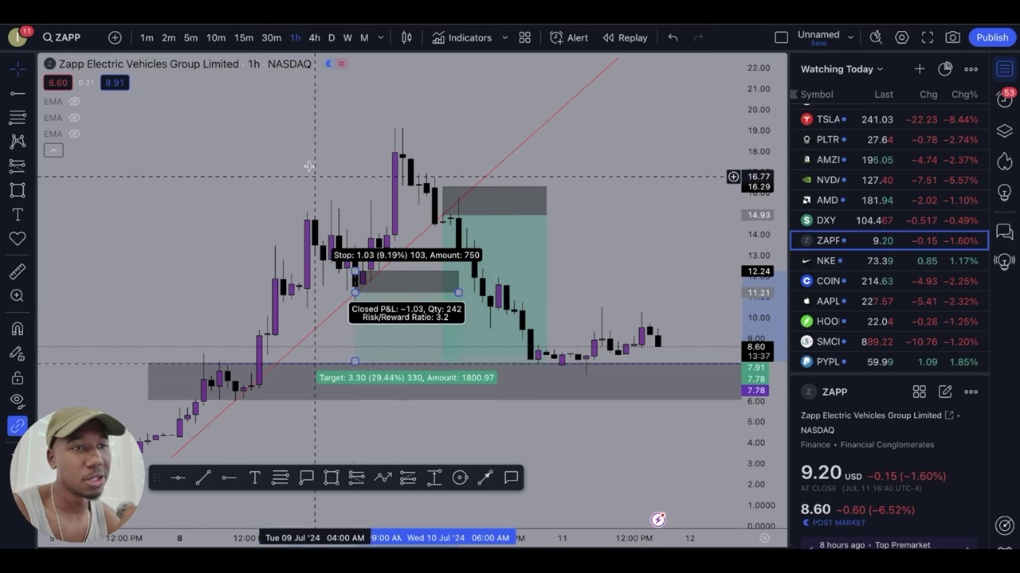
Switch ZAPP from 15-minute to 5-minute candles and zoom in on both position boxes.
left_click(243, 40)
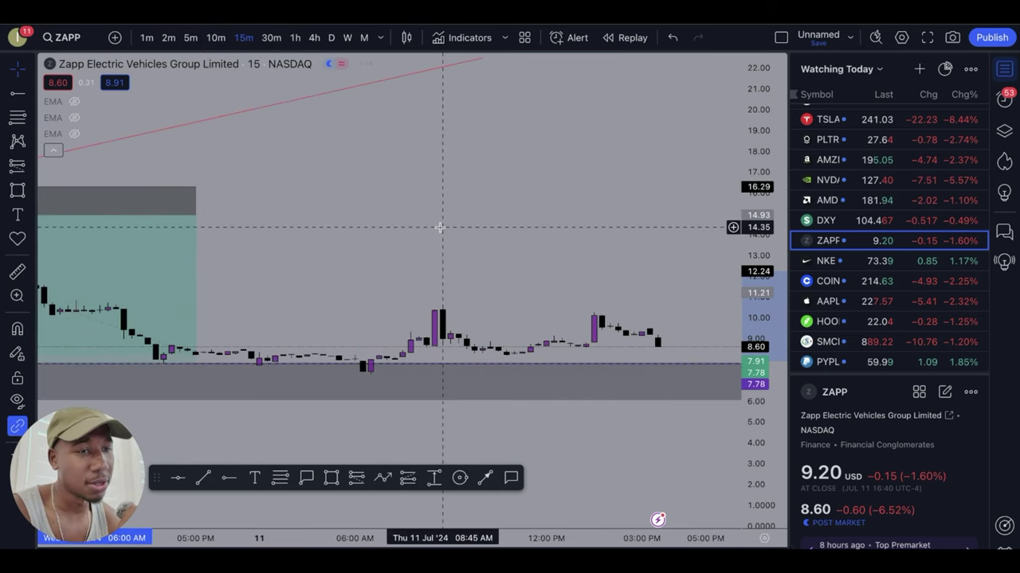
scroll(534, 232, "up", 1)
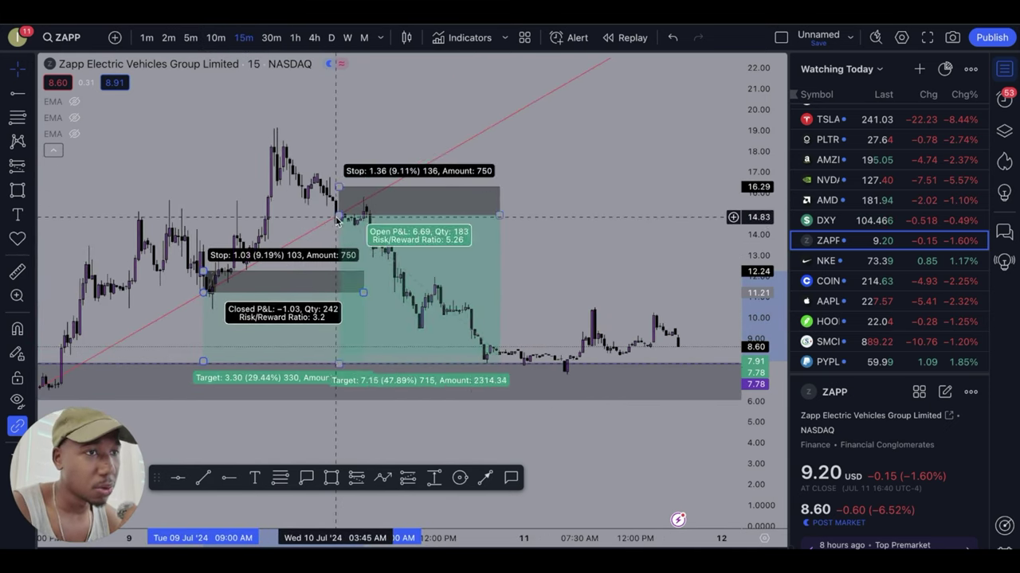
left_click(191, 38)
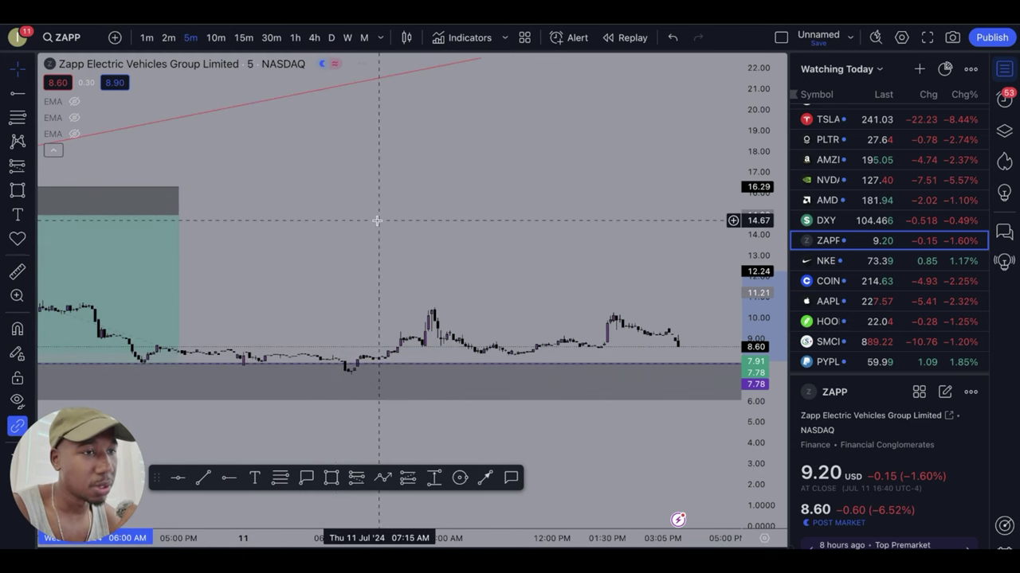
scroll(375, 221, "up", 4)
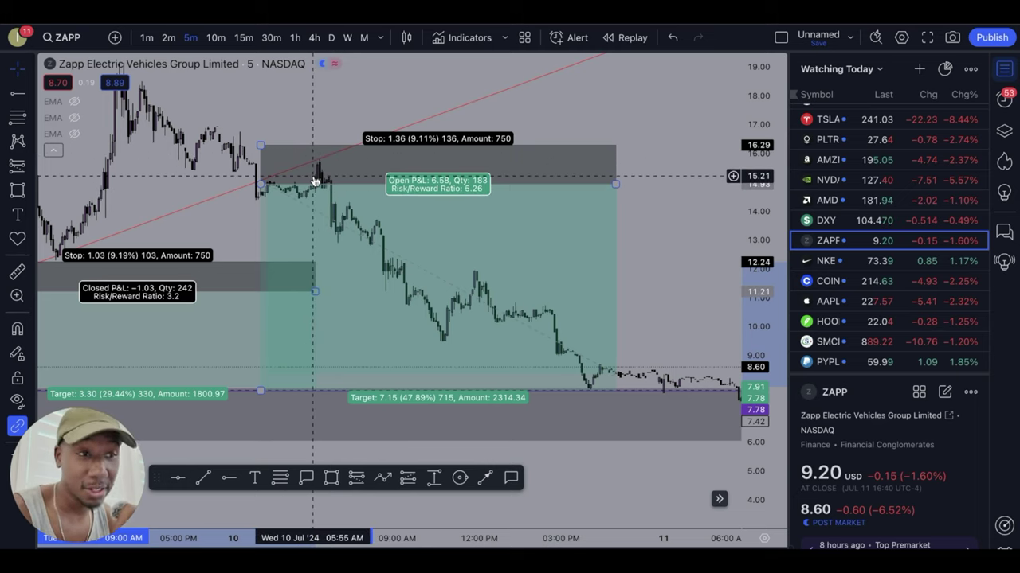
left_click(252, 187)
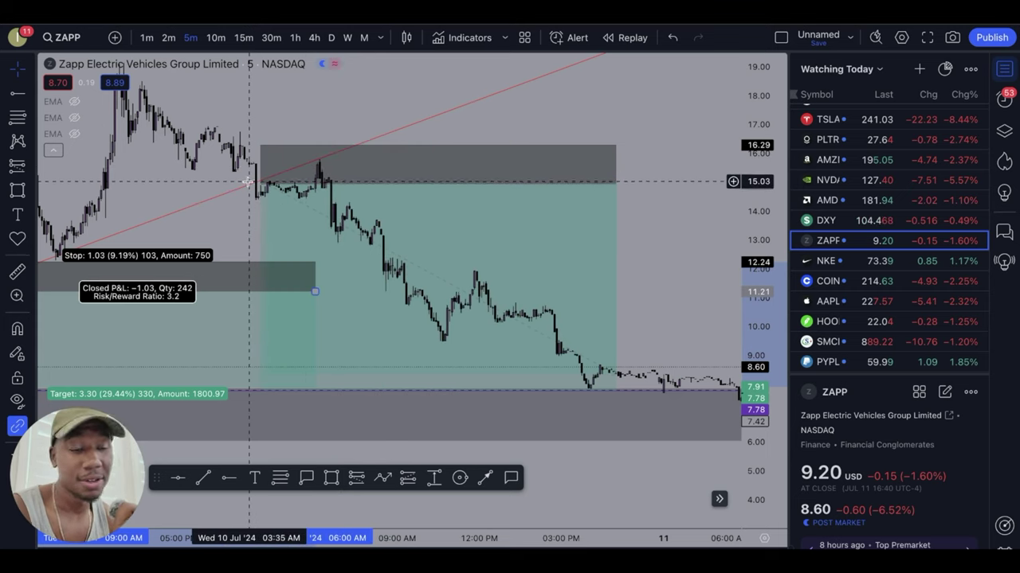